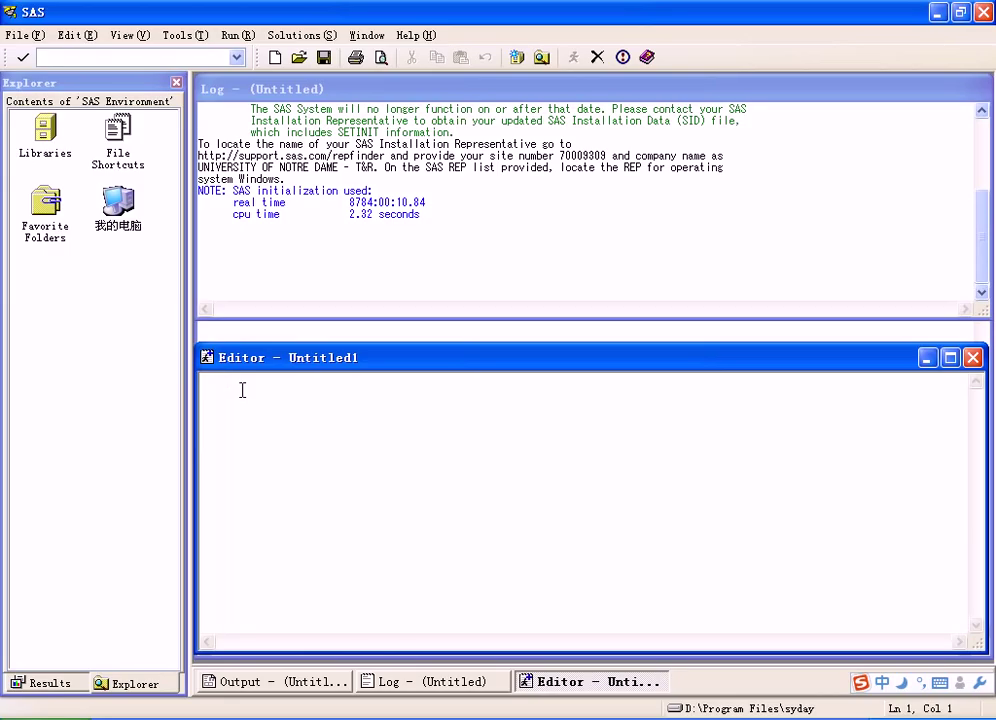
Start the Analyst application for statistical analysis with a new project.
{"action": "left_click", "coordinate": [300, 36]}
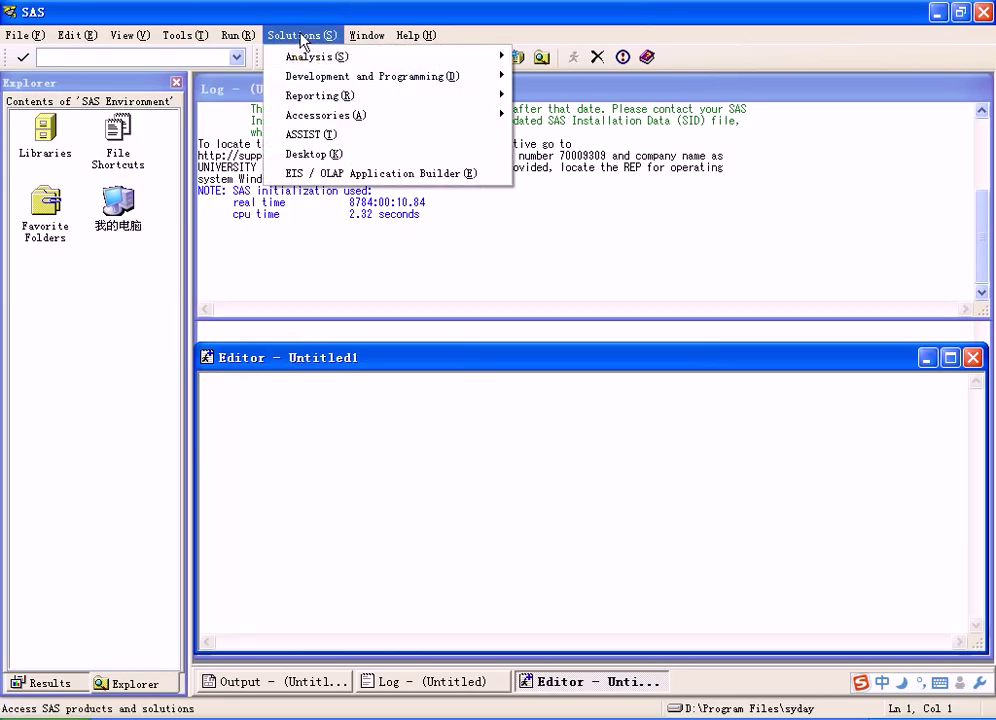
{"action": "mouse_move", "coordinate": [312, 60]}
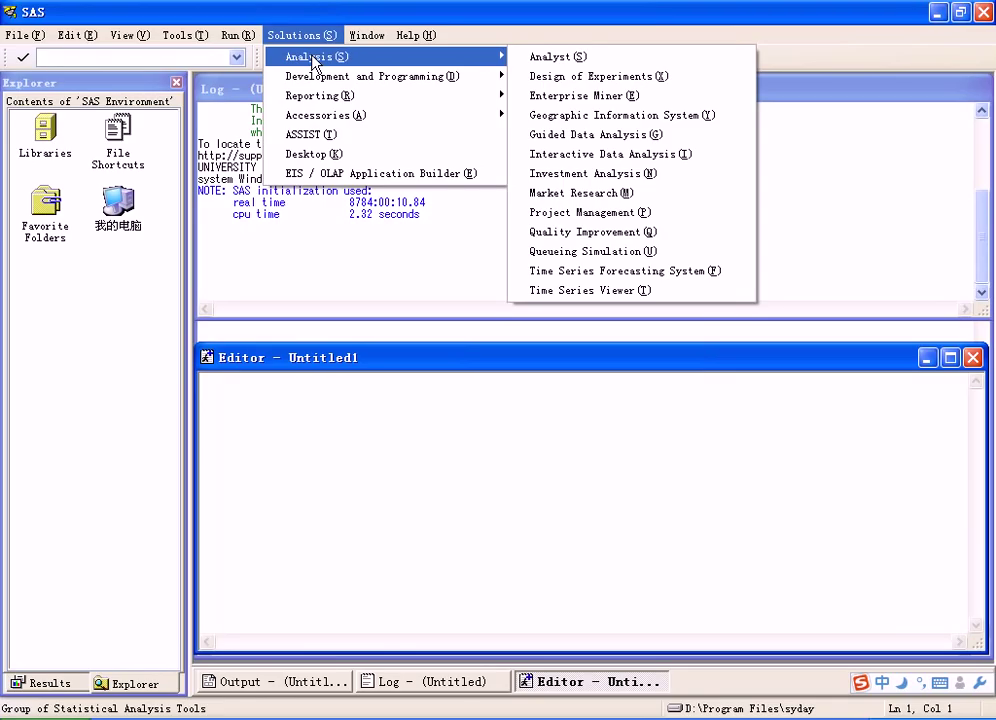
{"action": "left_click", "coordinate": [544, 58]}
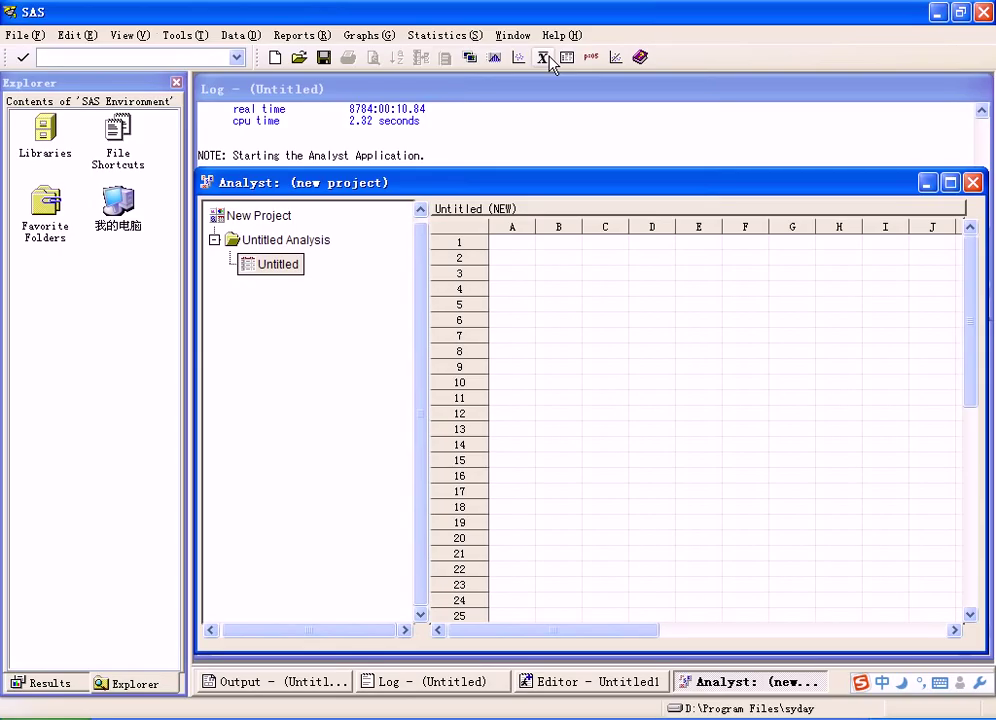
Open the SAS data file eg2.sas7bdat from the mylib folder in the Analyst project.
{"action": "left_click", "coordinate": [38, 35]}
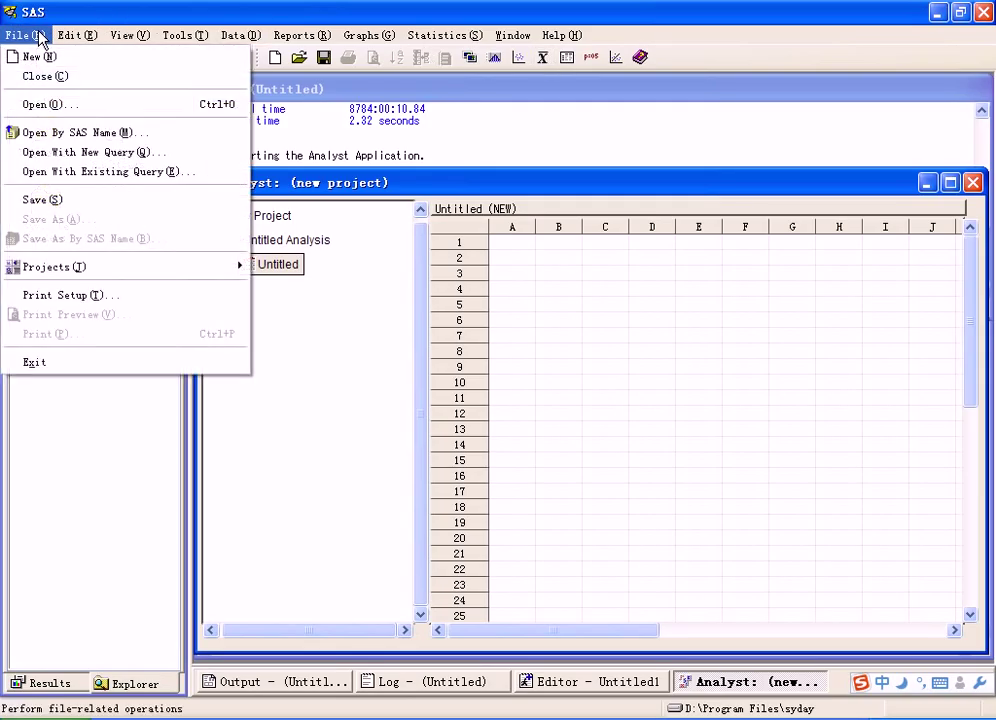
{"action": "left_click", "coordinate": [30, 104]}
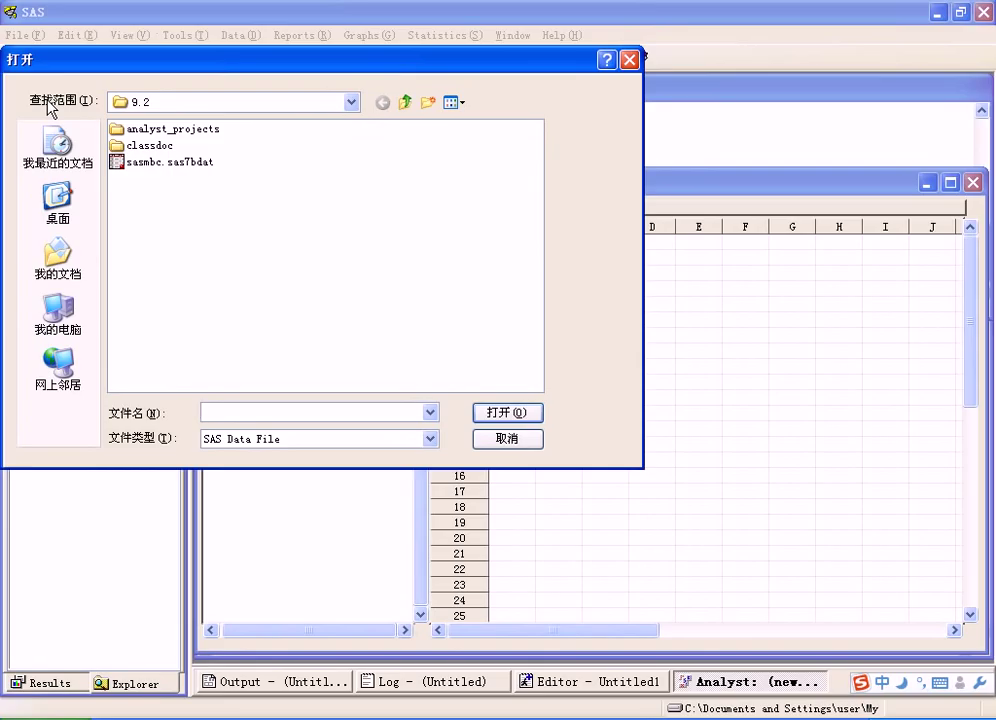
{"action": "left_click", "coordinate": [60, 309]}
{"action": "double_click", "coordinate": [150, 160]}
{"action": "left_click", "coordinate": [140, 180]}
{"action": "double_click", "coordinate": [140, 180]}
{"action": "left_click", "coordinate": [140, 146]}
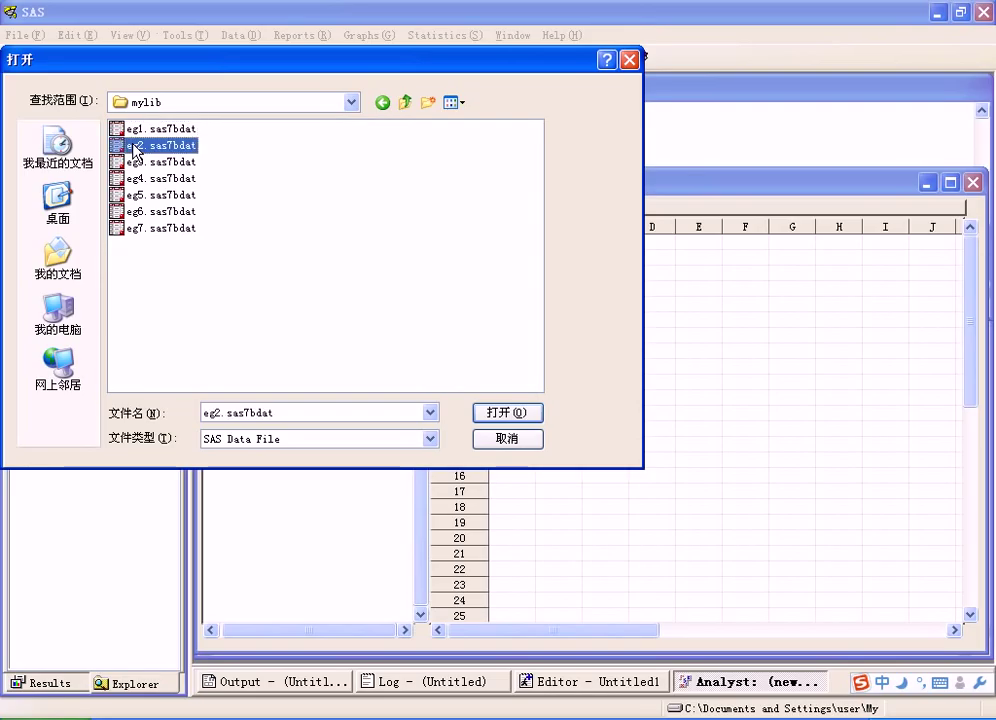
{"action": "left_click", "coordinate": [505, 413]}
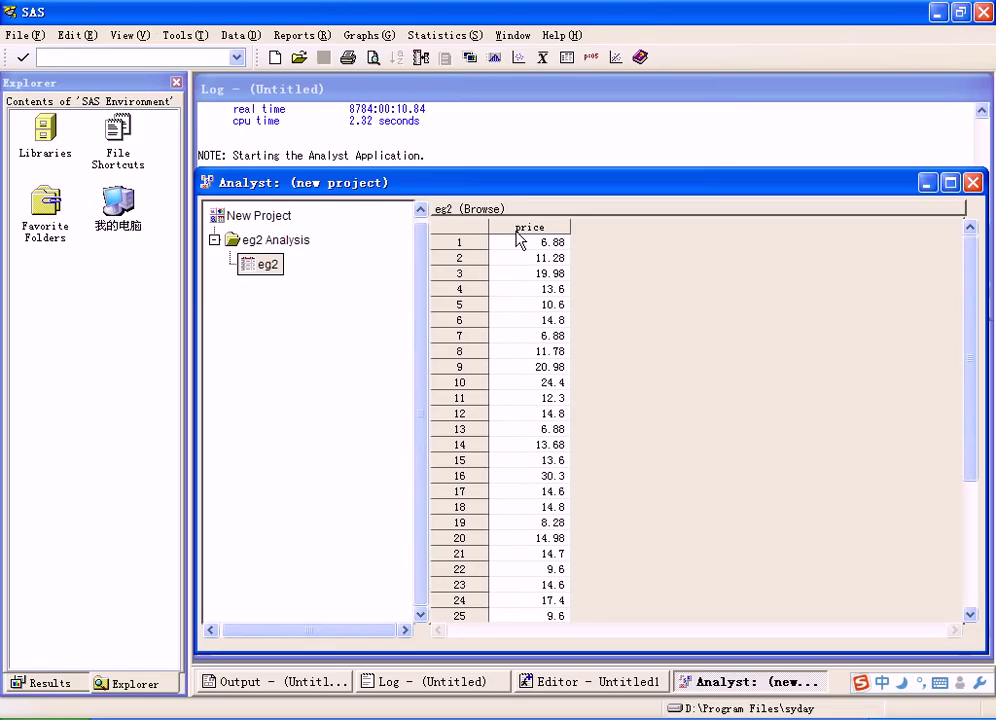
Switch the eg2 table from Browse mode to Edit mode.
{"action": "left_click", "coordinate": [66, 37]}
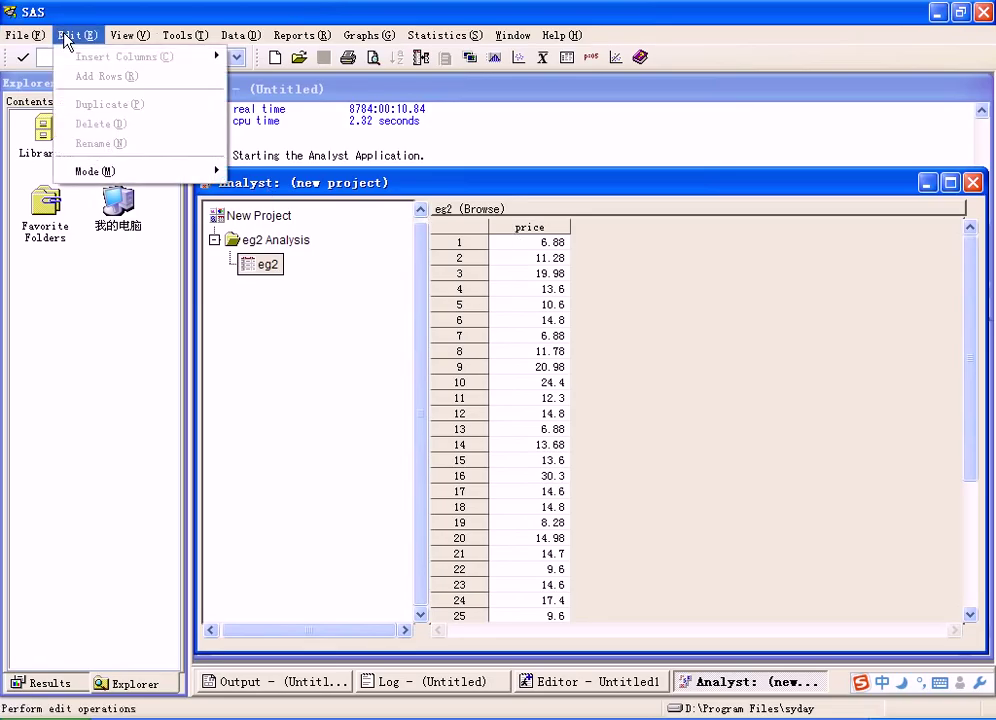
{"action": "mouse_move", "coordinate": [122, 175]}
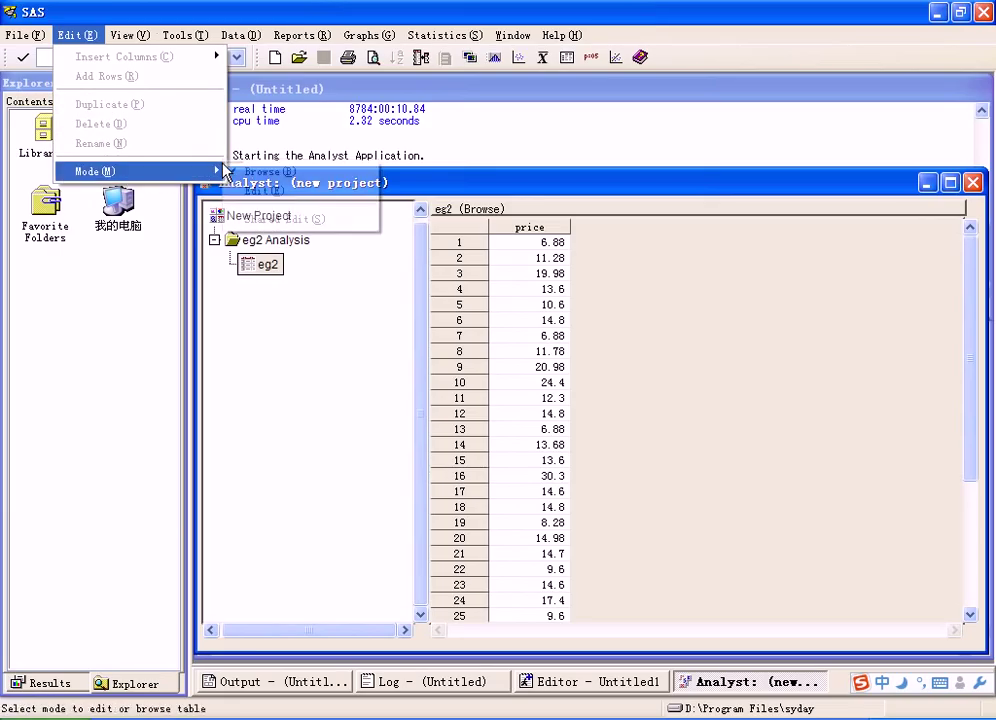
{"action": "left_click", "coordinate": [255, 190]}
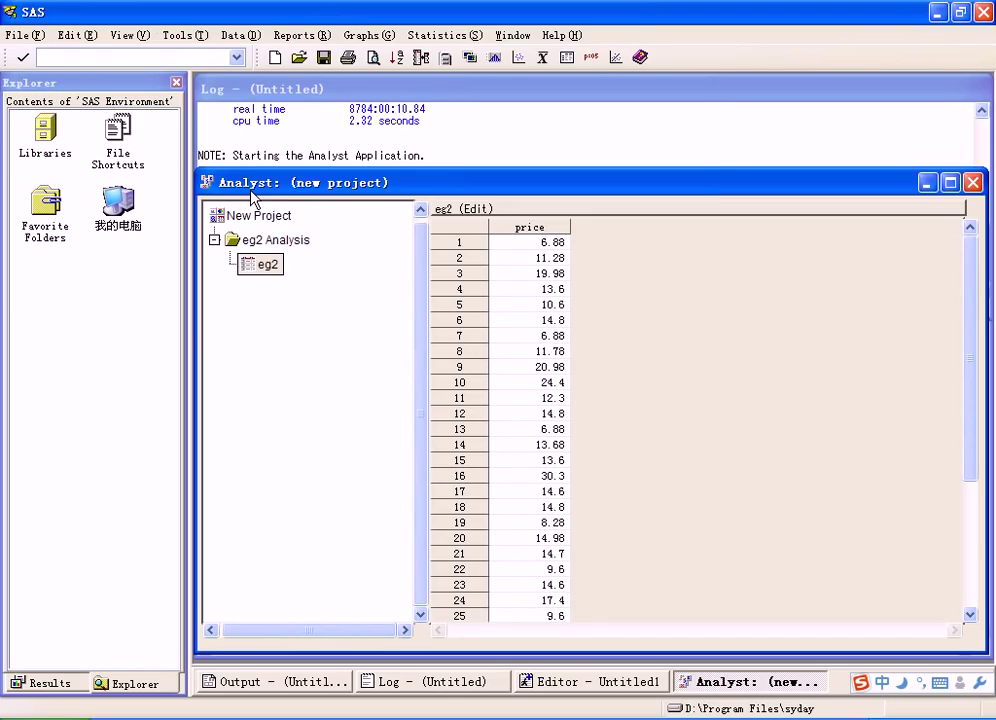
Begin a Recode Ranges transformation on the eg2 table with price as the column to recode.
{"action": "left_click", "coordinate": [232, 36]}
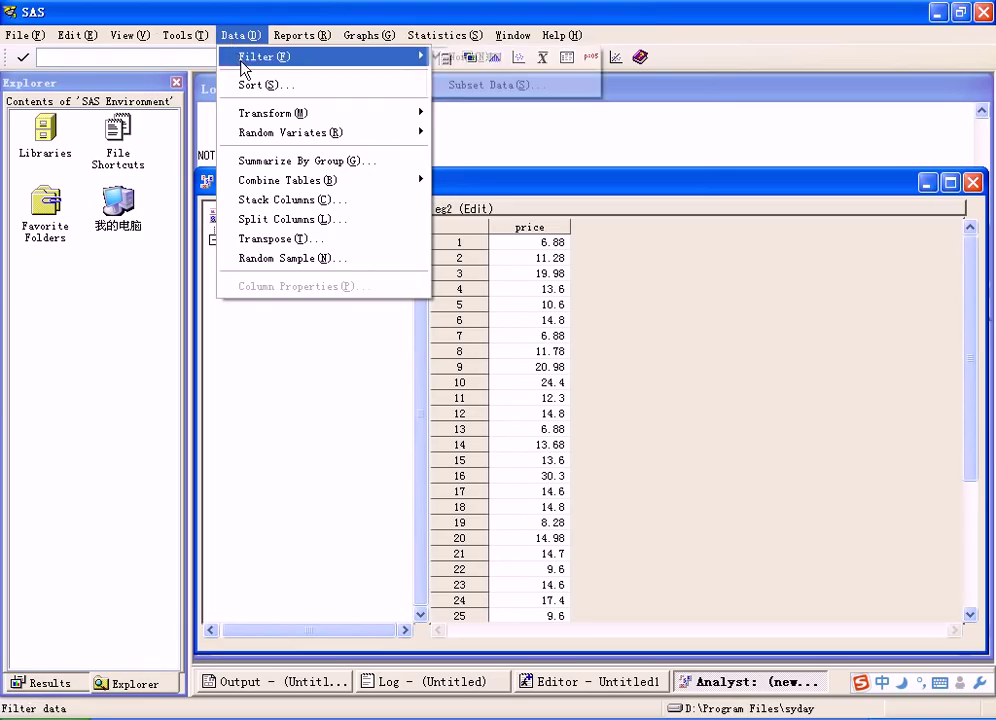
{"action": "mouse_move", "coordinate": [258, 116]}
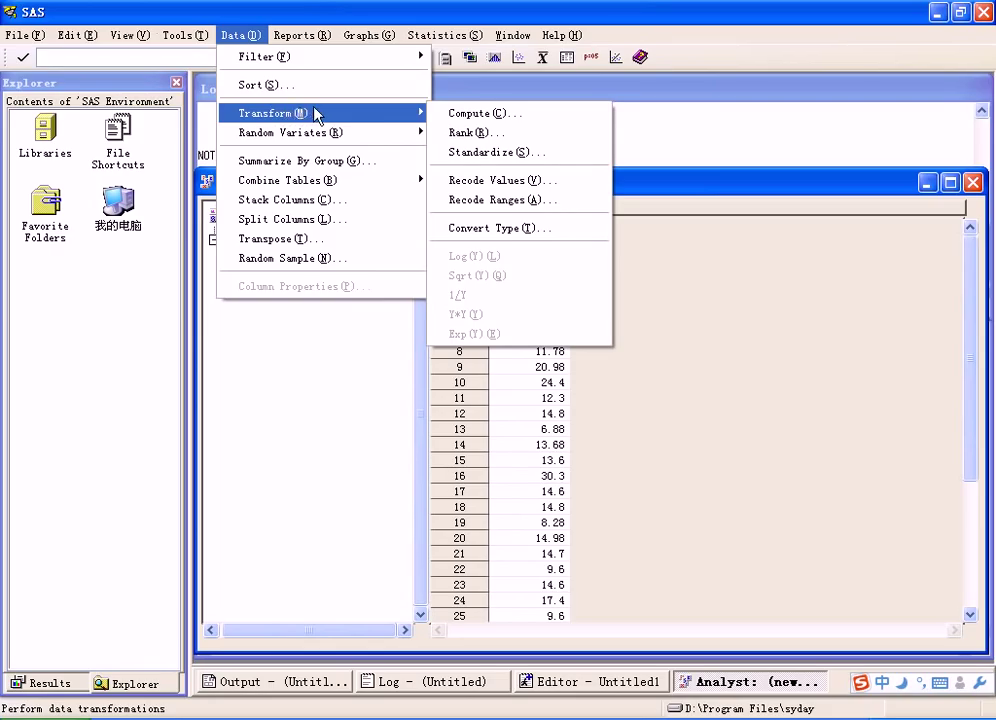
{"action": "left_click", "coordinate": [467, 201]}
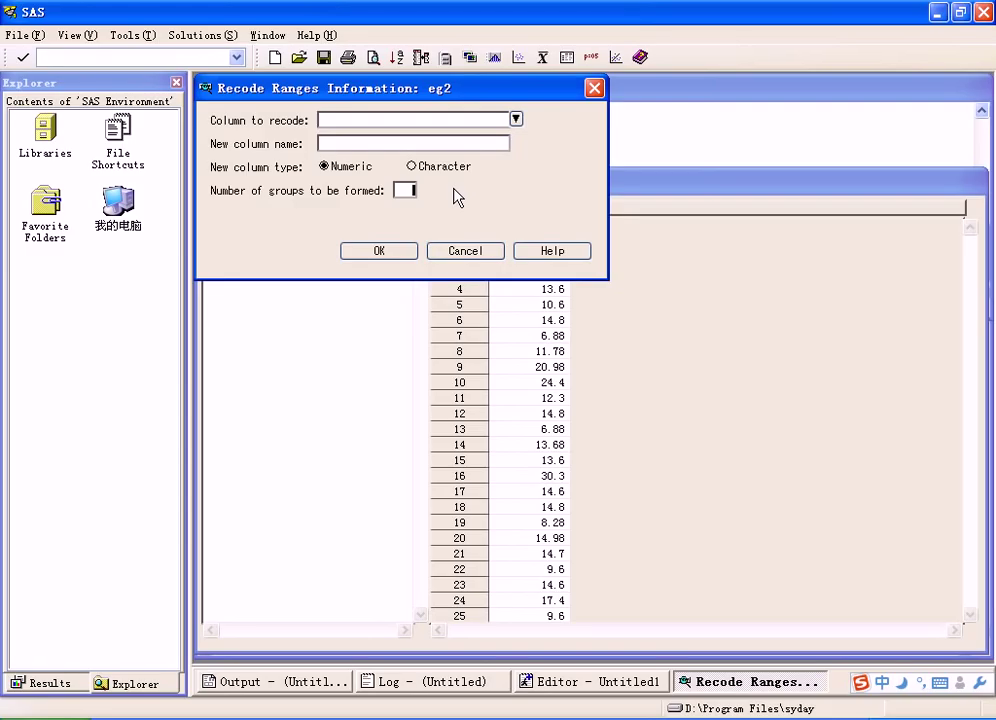
{"action": "left_click", "coordinate": [515, 120]}
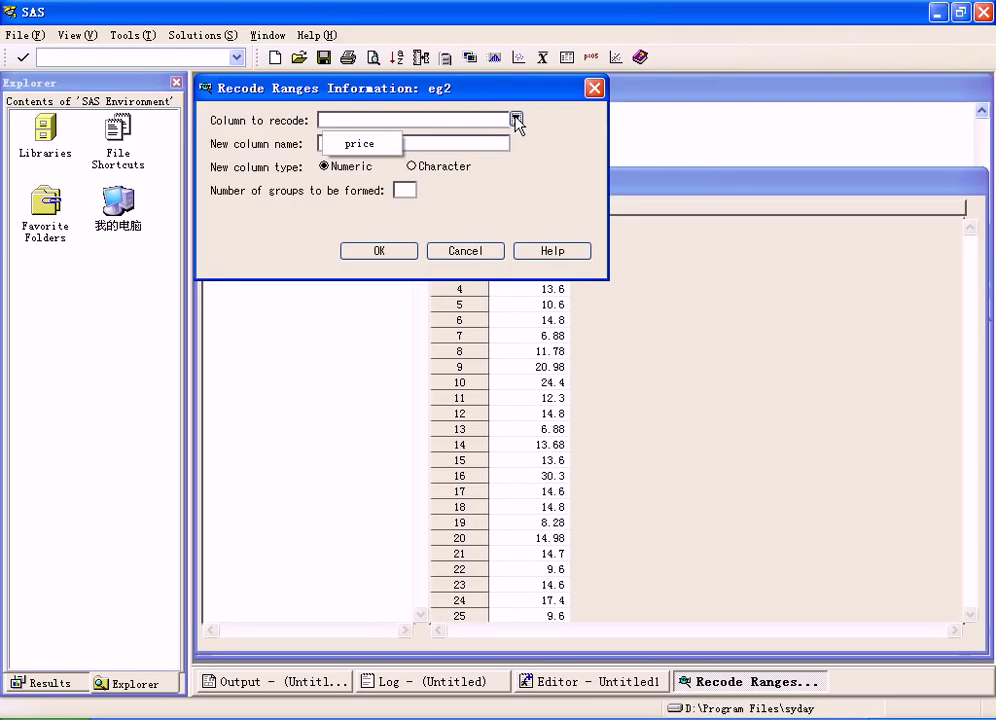
{"action": "left_click", "coordinate": [389, 148]}
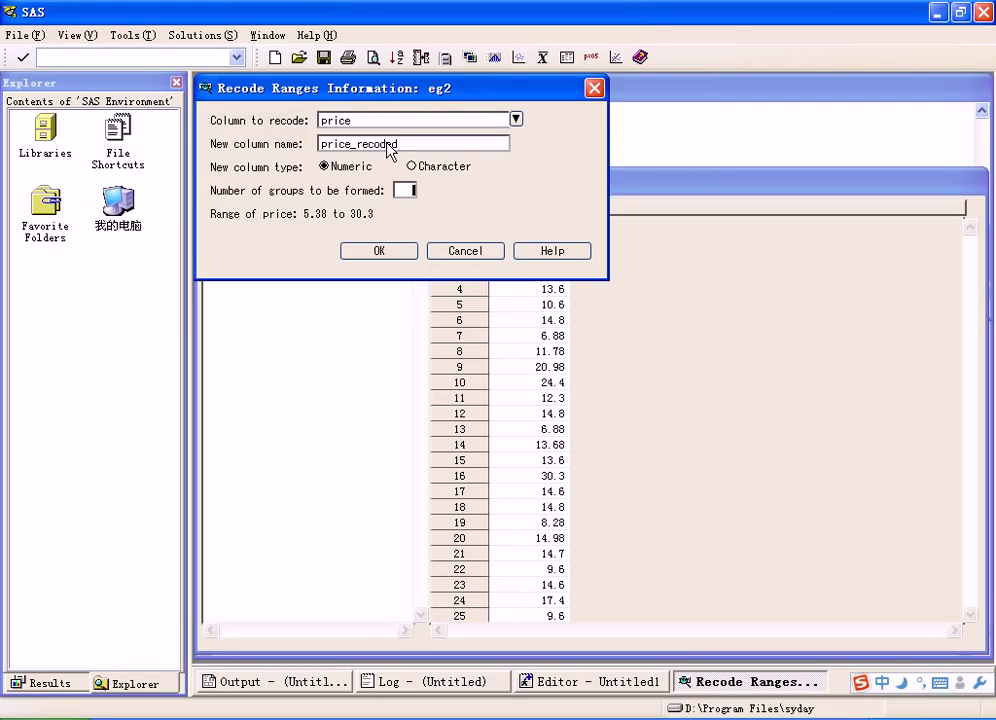
Name the recoded column price_g, make it a character column with two groups, and proceed to the range definitions.
{"action": "left_click", "coordinate": [402, 145]}
{"action": "key", "text": "BackSpace"}
{"action": "key", "text": "BackSpace"}
{"action": "key", "text": "BackSpace"}
{"action": "key", "text": "BackSpace"}
{"action": "key", "text": "BackSpace"}
{"action": "key", "text": "BackSpace"}
{"action": "key", "text": "BackSpace"}
{"action": "type", "text": "g"}
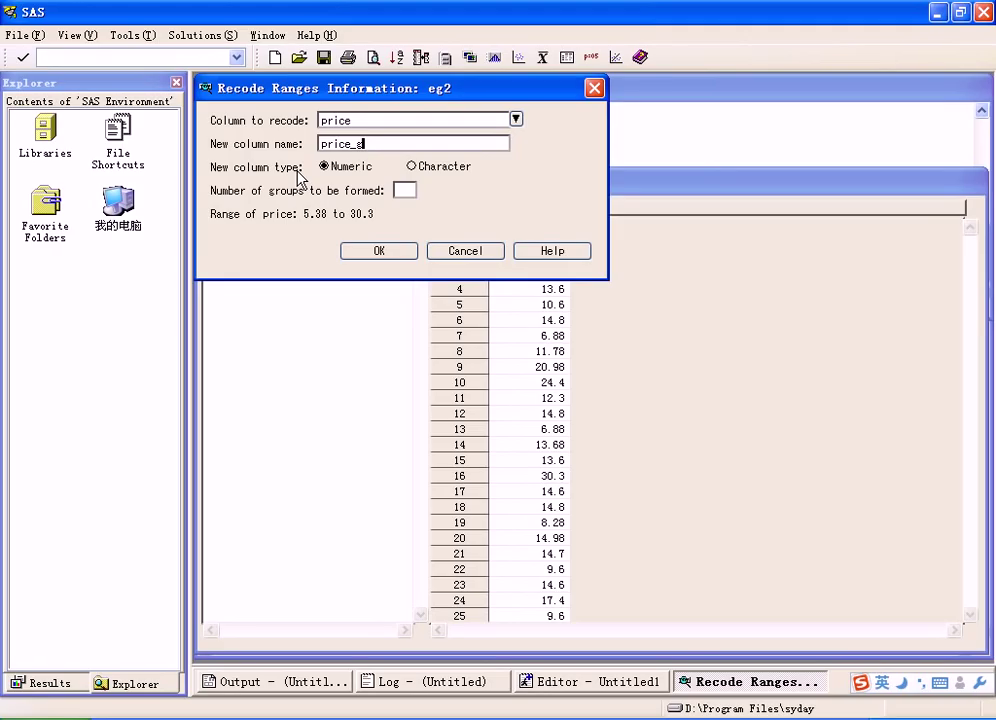
{"action": "left_click", "coordinate": [411, 166]}
{"action": "left_click", "coordinate": [379, 250]}
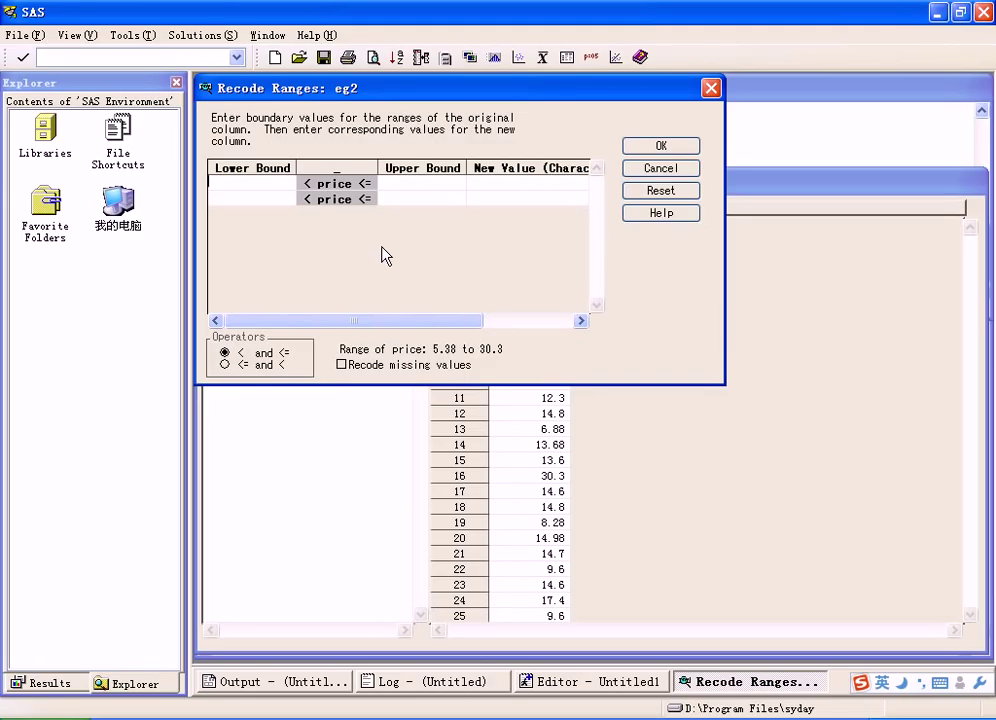
Set the price range boundaries to 5 to 15 for the first group and 15 to 31 for the second.
{"action": "type", "text": "2"}
{"action": "key", "text": "BackSpace"}
{"action": "type", "text": "5"}
{"action": "left_click", "coordinate": [400, 184]}
{"action": "type", "text": "15"}
{"action": "key", "text": "Tab"}
{"action": "left_click", "coordinate": [431, 197]}
{"action": "type", "text": "31"}
Assign the new values <=15 and >15 to the two price ranges and apply the recoding.
{"action": "left_click", "coordinate": [505, 183]}
{"action": "type", "text": "<=15"}
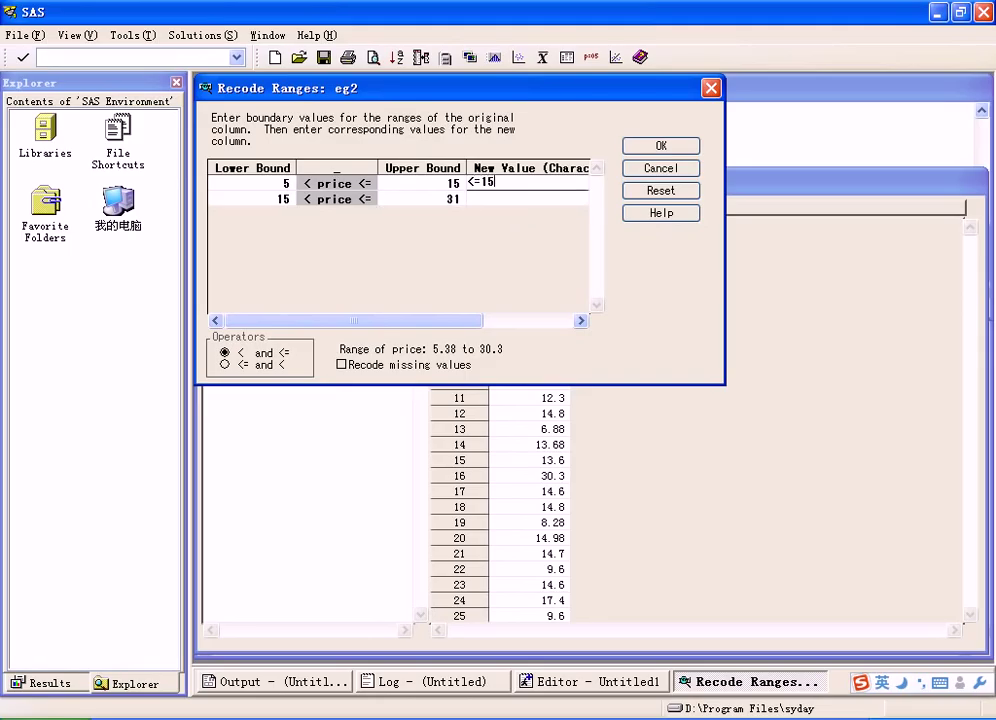
{"action": "left_click", "coordinate": [494, 200]}
{"action": "type", "text": ">15"}
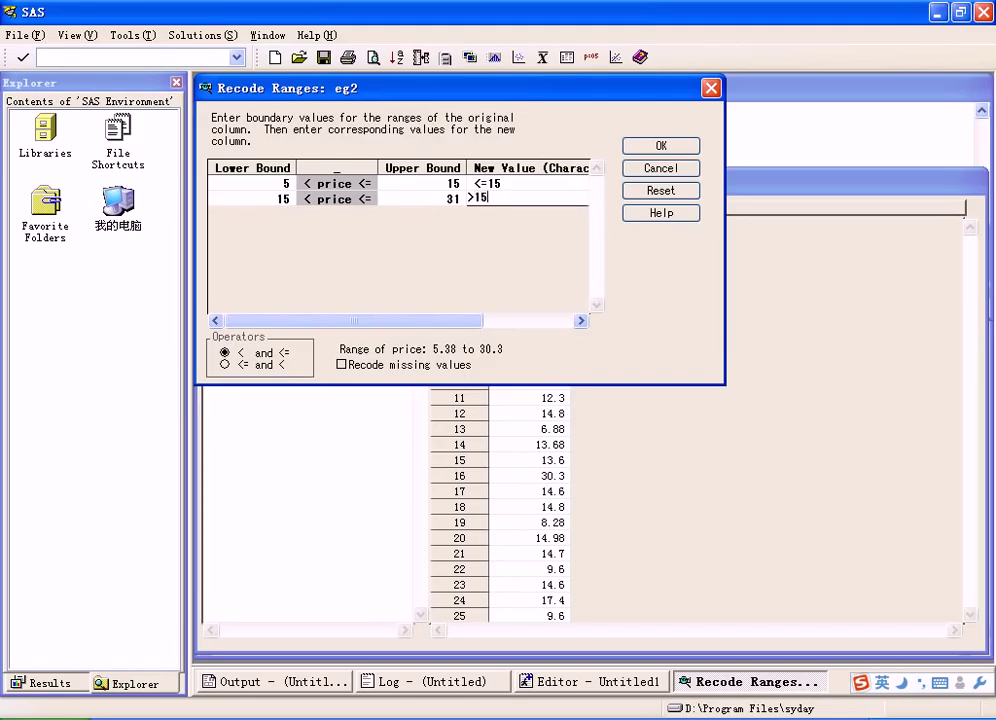
{"action": "left_click", "coordinate": [660, 146]}
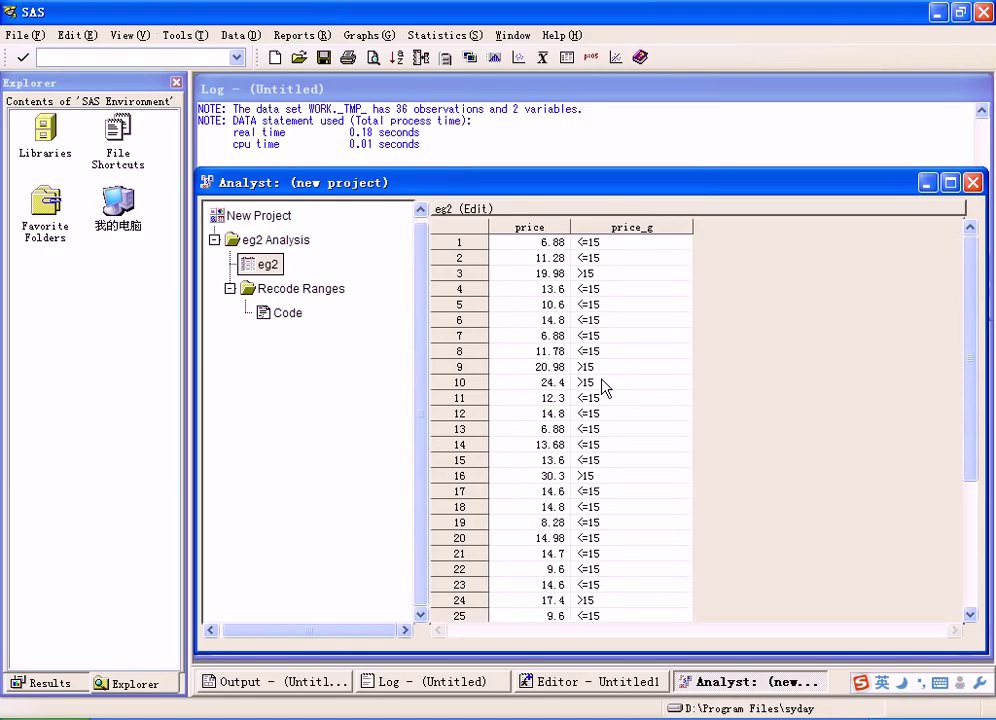
Set up a One-Sample Test for a Proportion on price_g with >15 as the level of interest.
{"action": "left_click", "coordinate": [444, 36]}
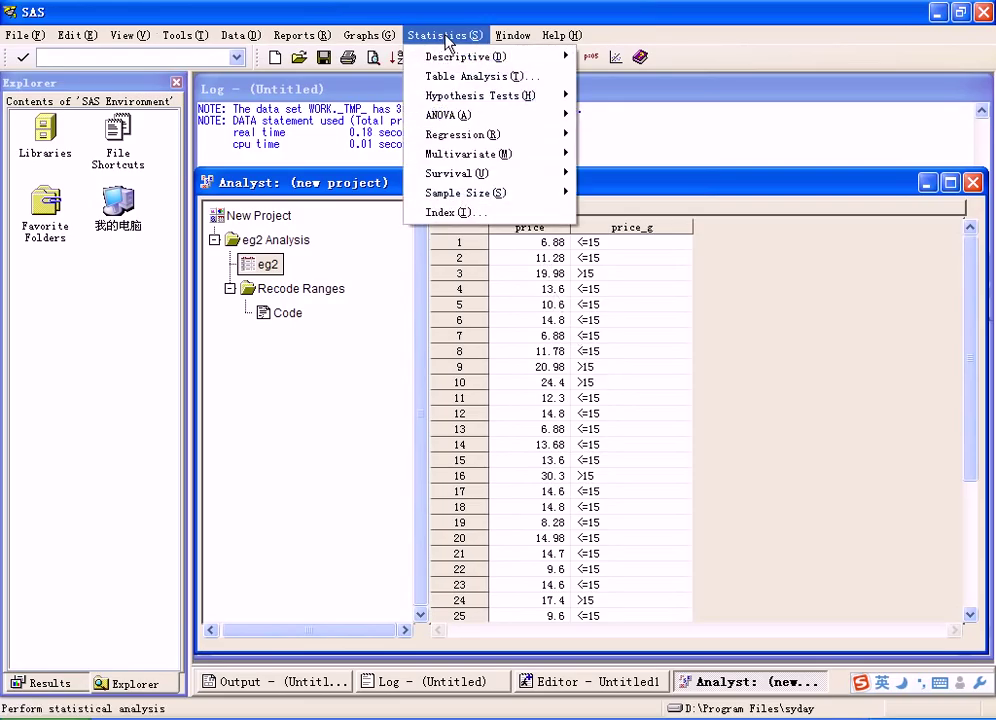
{"action": "mouse_move", "coordinate": [456, 98]}
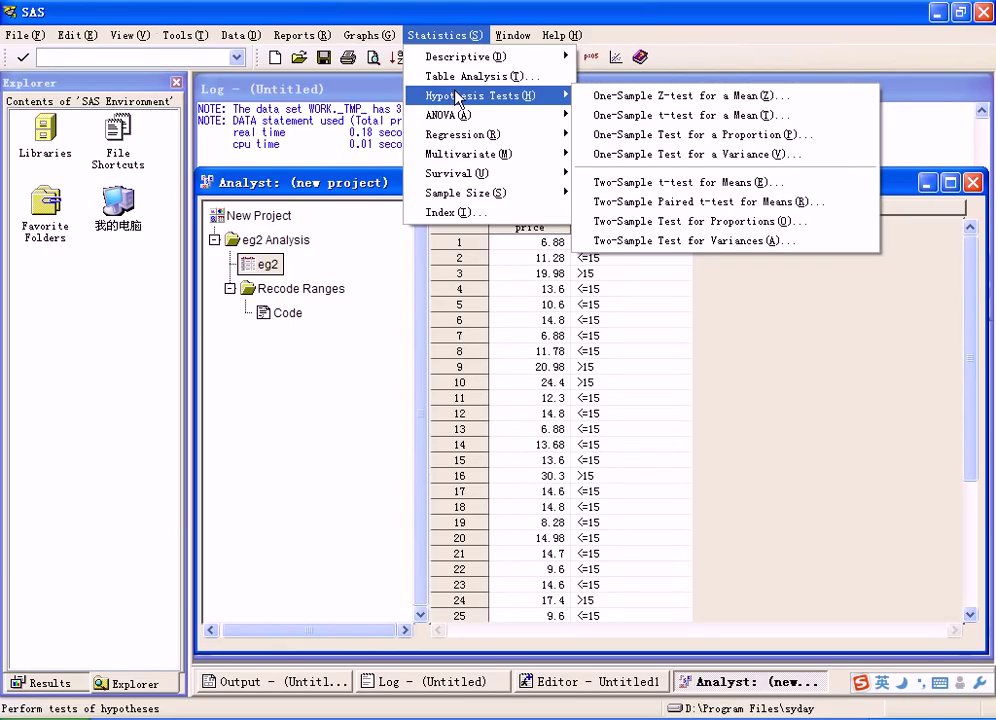
{"action": "left_click", "coordinate": [615, 135]}
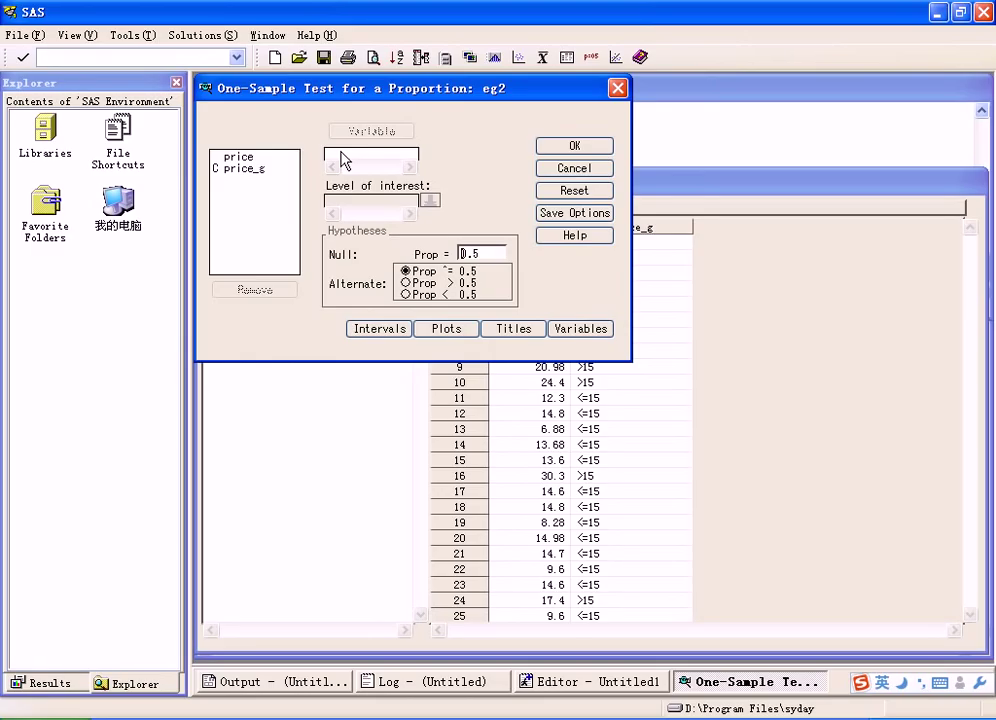
{"action": "left_click", "coordinate": [240, 172]}
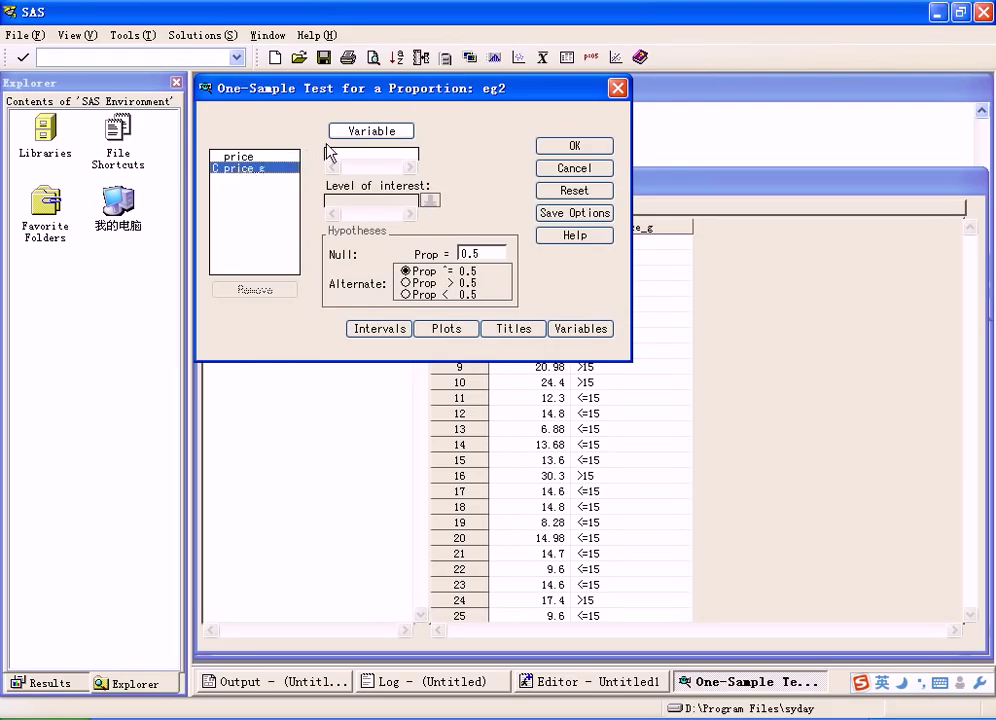
{"action": "left_click", "coordinate": [356, 131]}
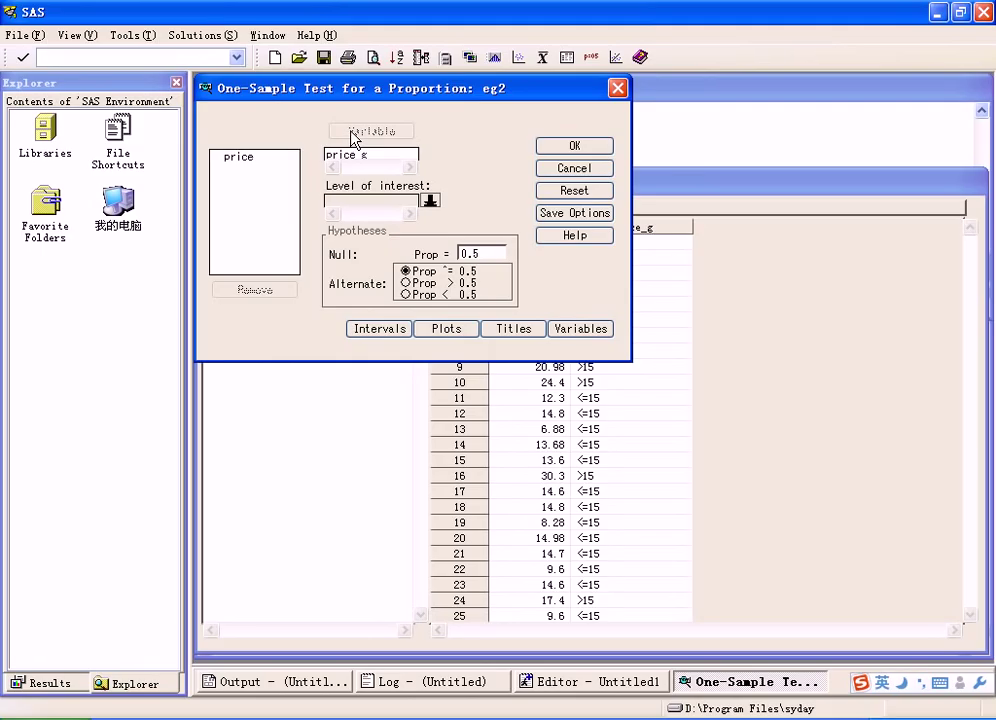
{"action": "left_click", "coordinate": [429, 201]}
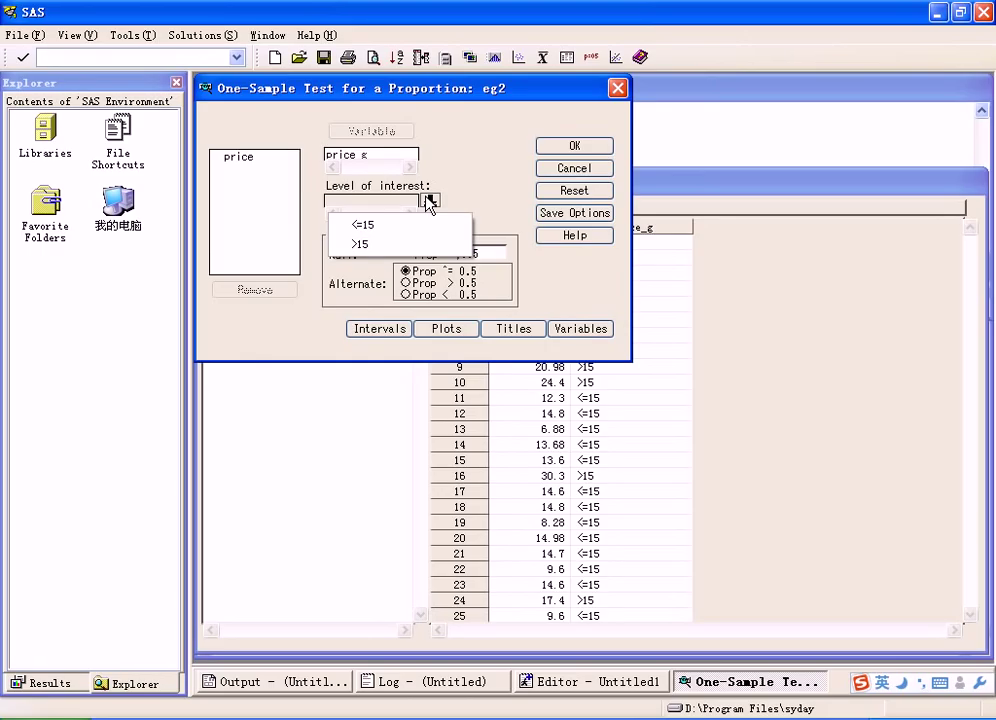
{"action": "left_click", "coordinate": [404, 245]}
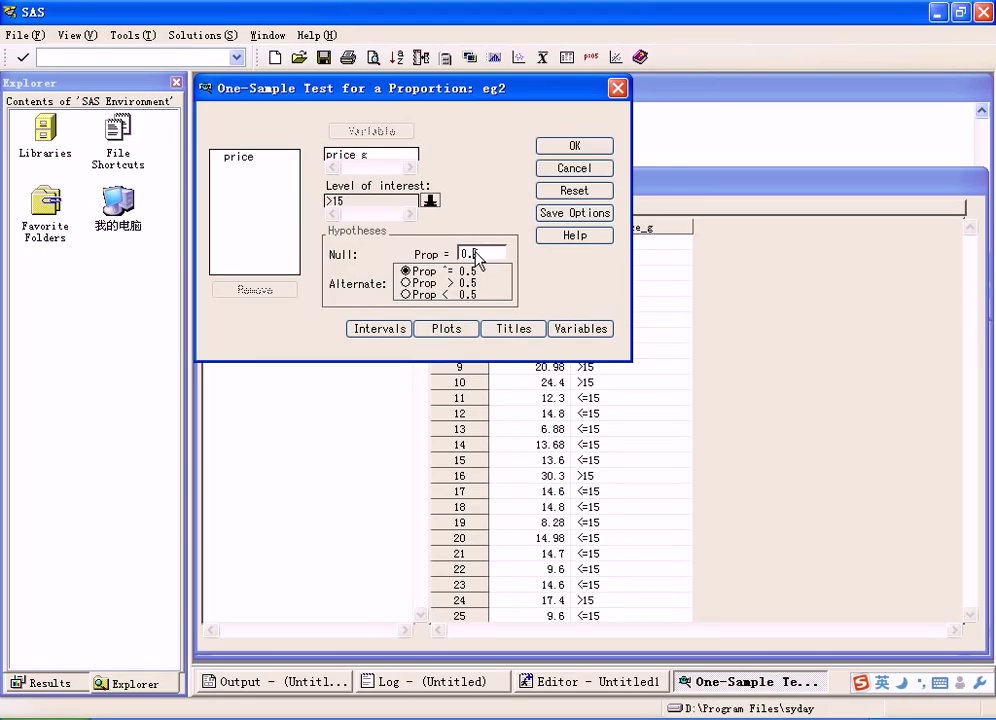
Set the null hypothesis proportion to 0.3 and choose the alternative Prop < 0.3.
{"action": "left_click_drag", "start_coordinate": [479, 252], "coordinate": [474, 252]}
{"action": "type", "text": "3"}
{"action": "left_click", "coordinate": [405, 295]}
Include a two-sided confidence interval at the 95.0% confidence level in the proportion test.
{"action": "left_click", "coordinate": [396, 331]}
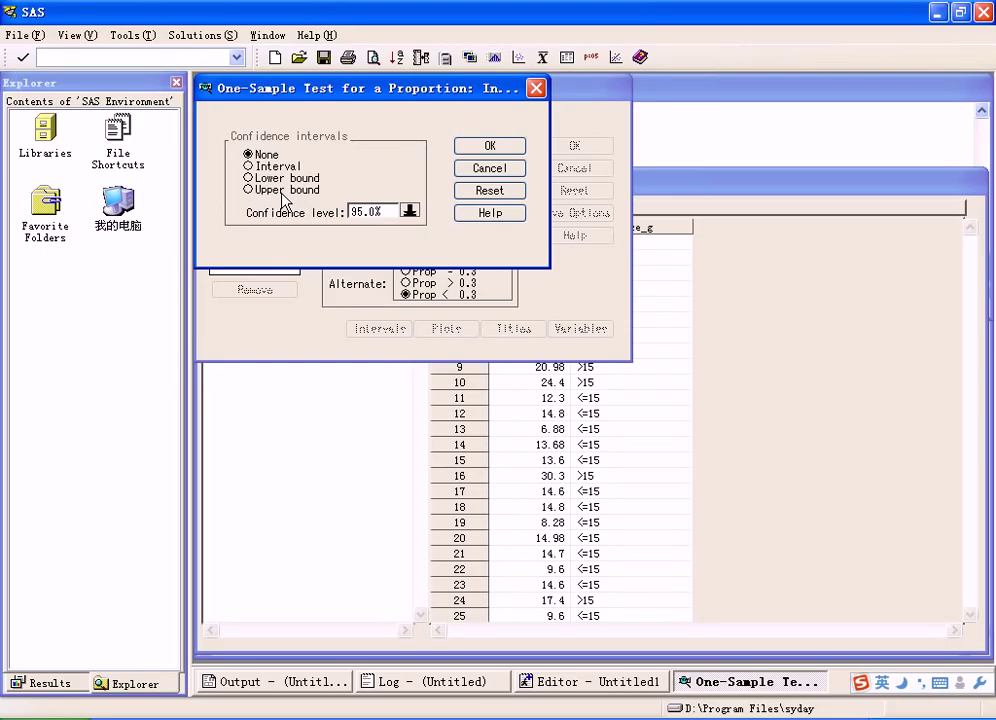
{"action": "left_click", "coordinate": [249, 166]}
{"action": "left_click", "coordinate": [476, 148]}
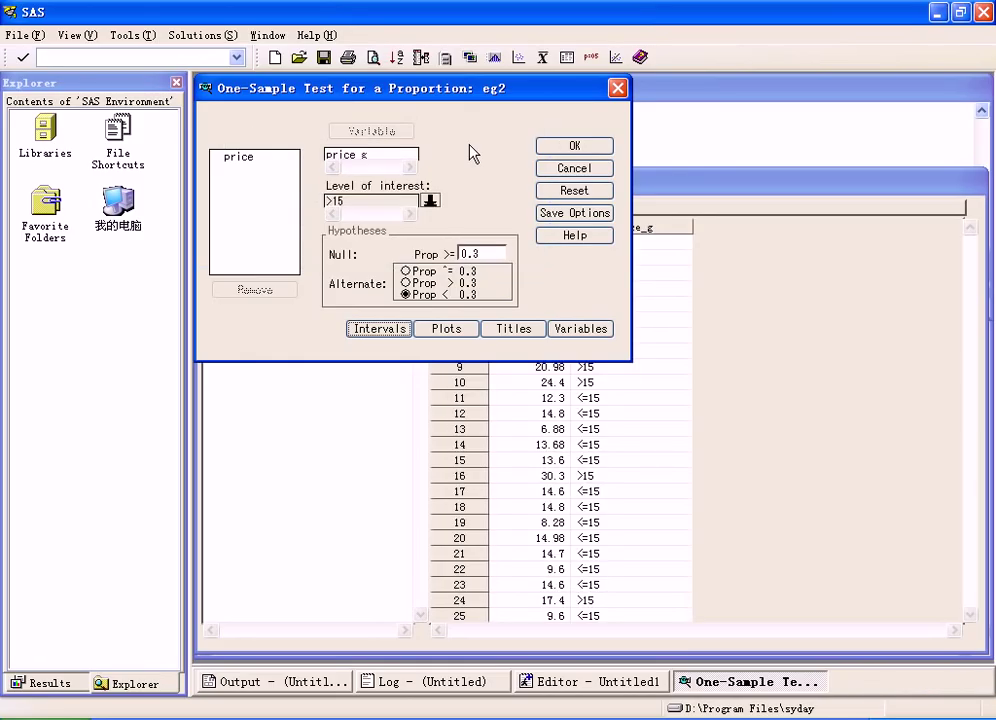
Add a normal distribution plot to the proportion test and run the test.
{"action": "left_click", "coordinate": [452, 329]}
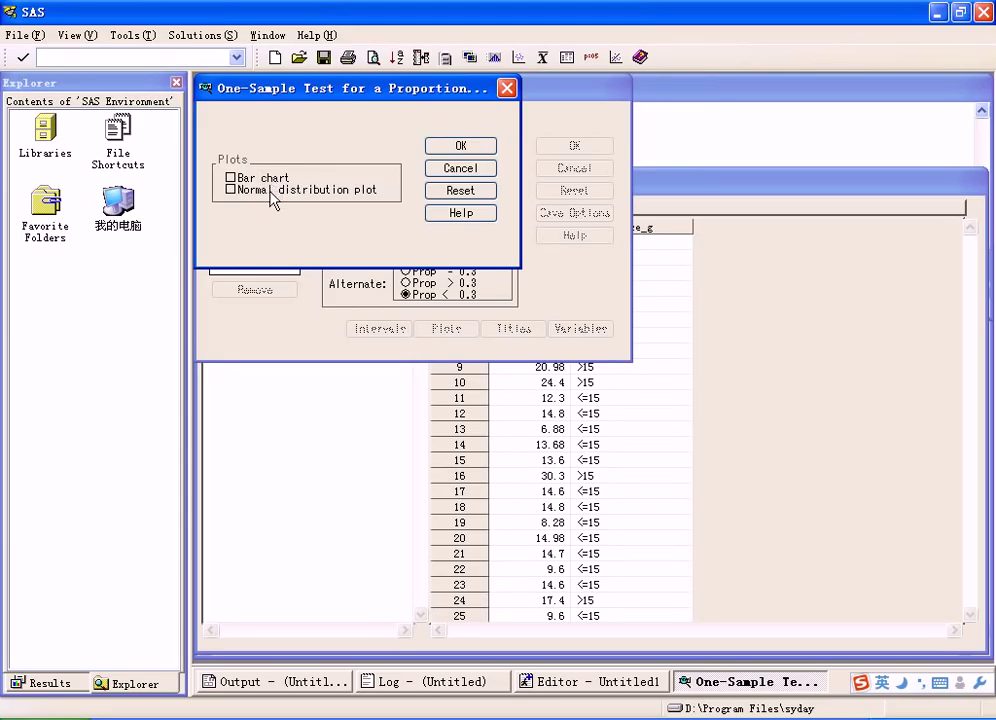
{"action": "left_click", "coordinate": [231, 190]}
{"action": "left_click", "coordinate": [461, 146]}
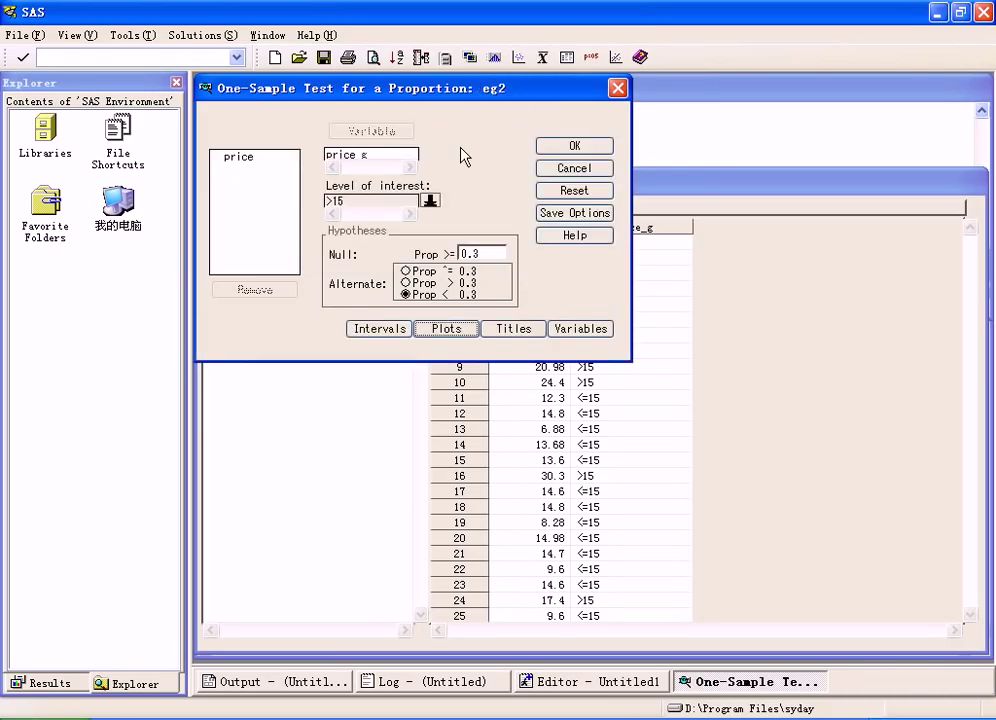
{"action": "left_click", "coordinate": [566, 146]}
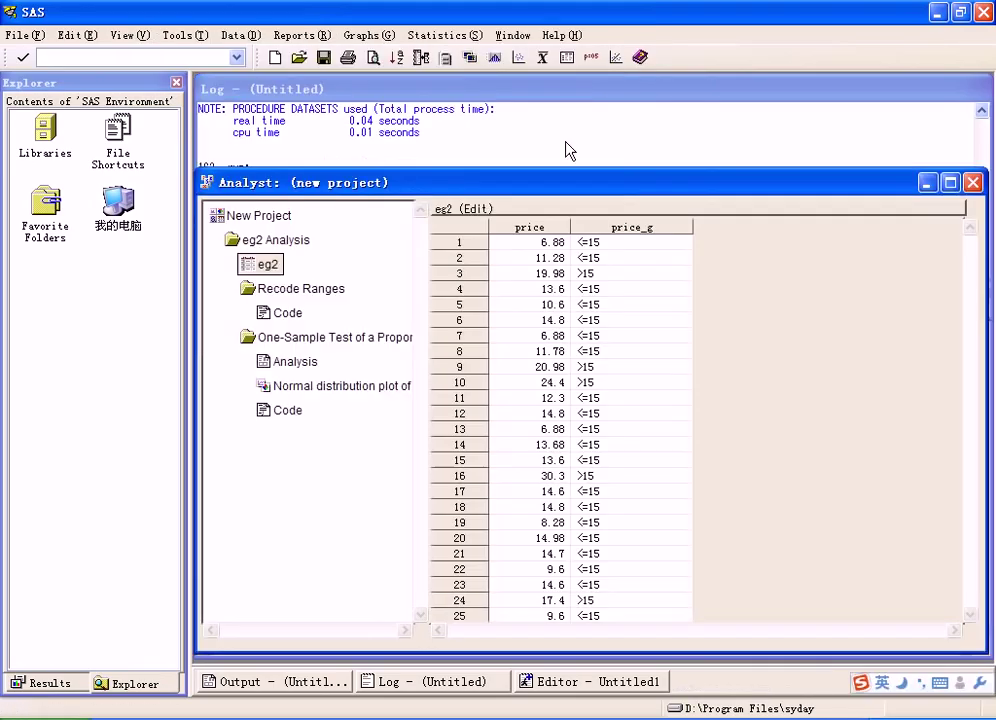
View the proportion test's analysis report and its normal distribution plot from the project tree.
{"action": "left_click", "coordinate": [570, 228]}
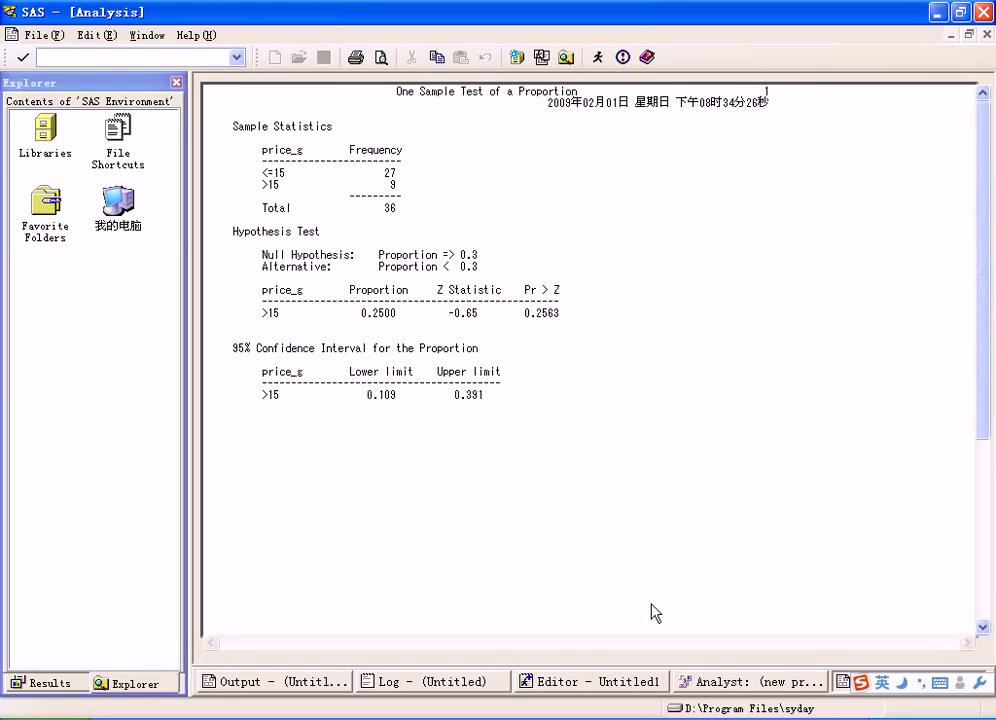
{"action": "left_click", "coordinate": [697, 682]}
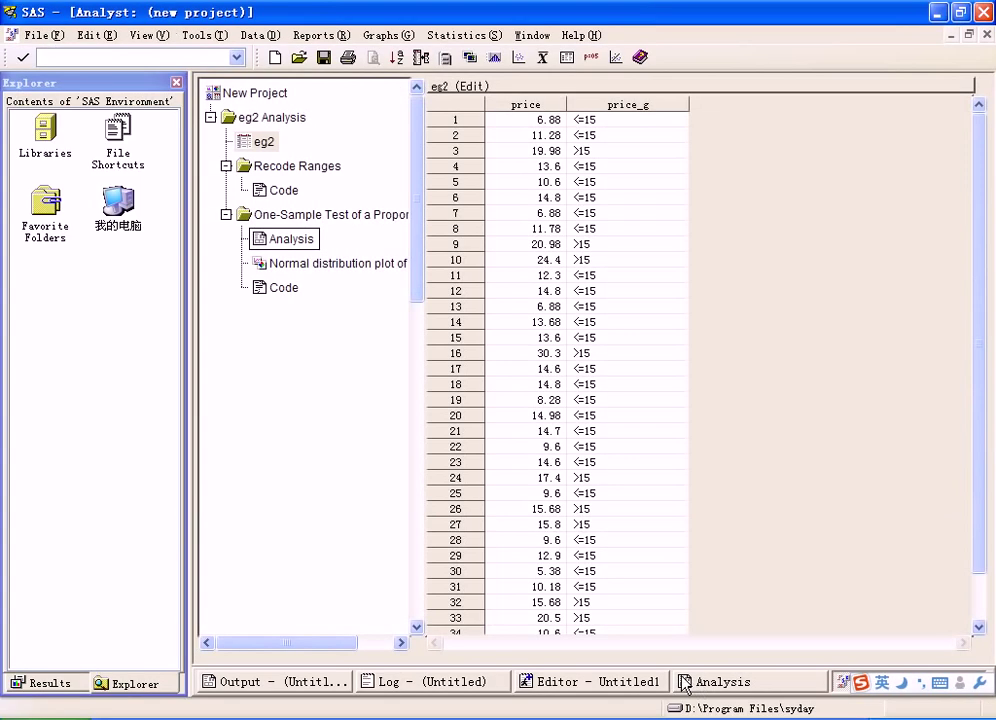
{"action": "double_click", "coordinate": [303, 270]}
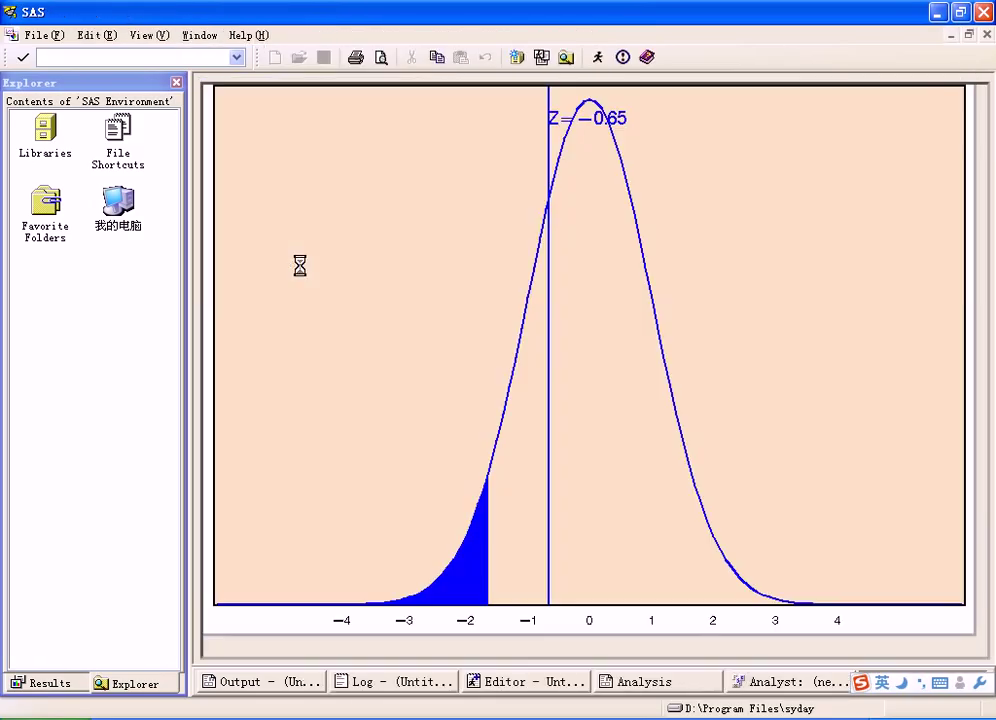